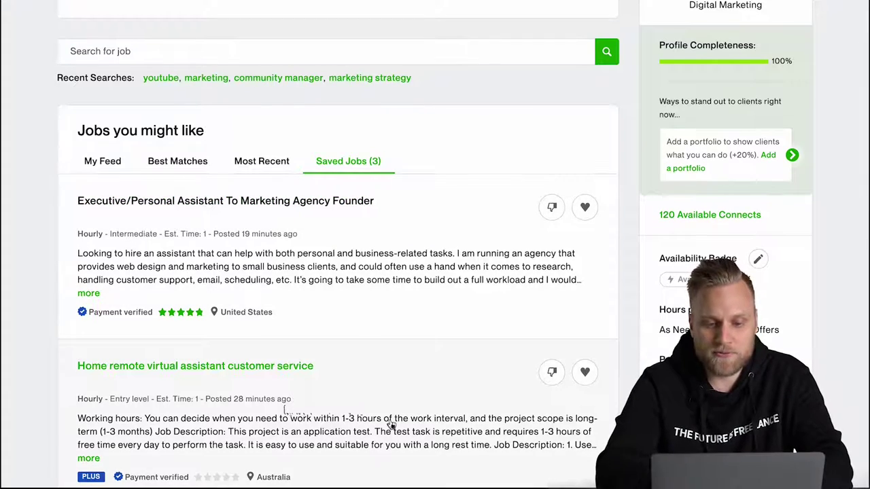
- Remove all three jobs from the saved jobs list, including the virtual assistant and QuickBooks bookkeeper posts
scroll(289, 411, "down", 3)
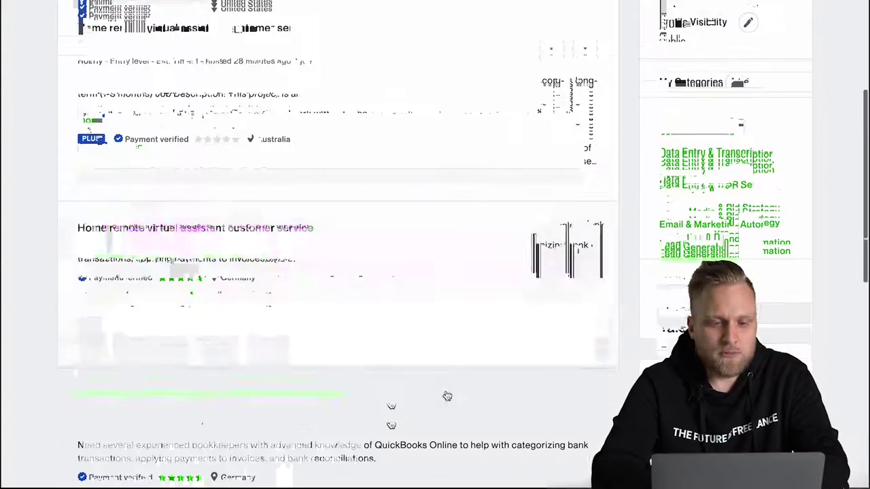
left_click(586, 68)
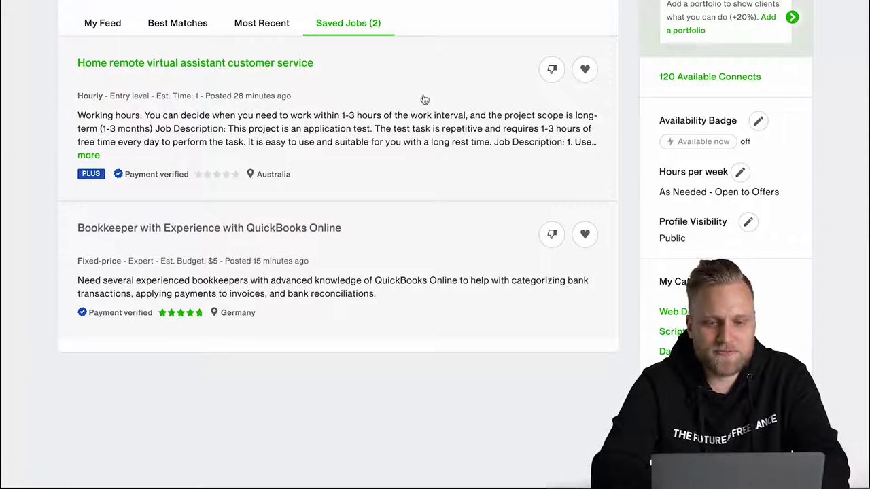
left_click(585, 69)
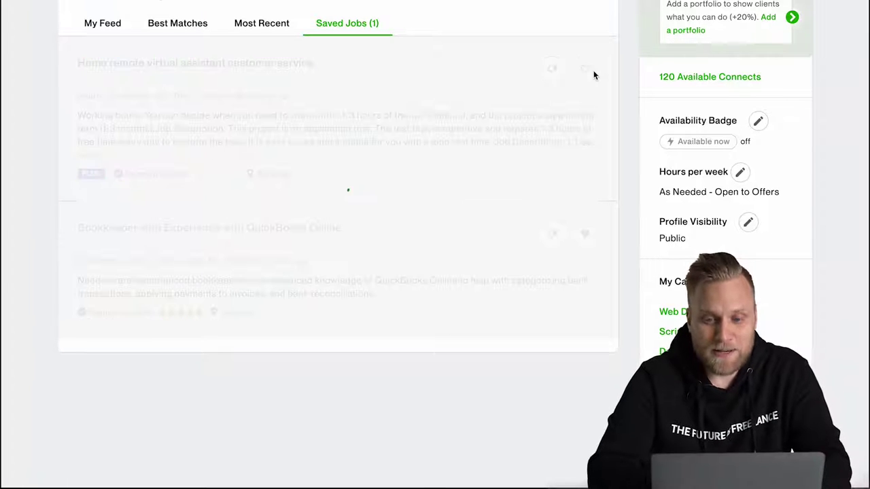
left_click(585, 69)
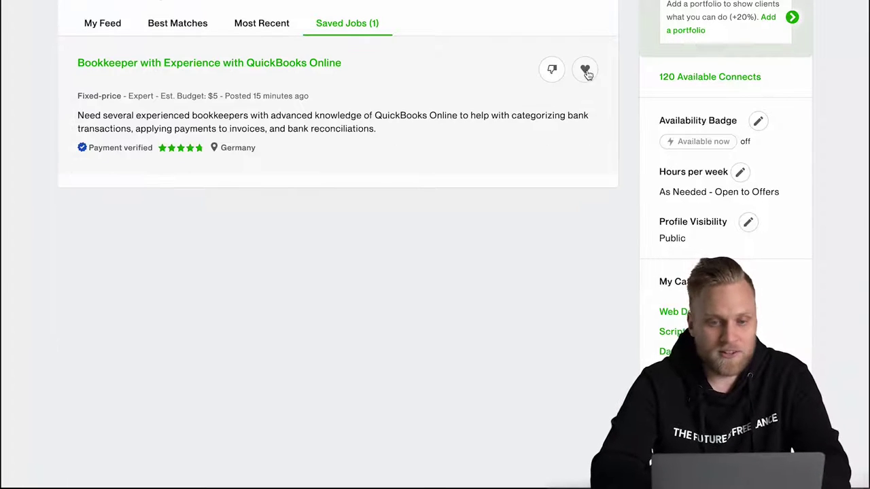
- Search for jobs with the suggested term "youtube"
scroll(266, 185, "up", 3)
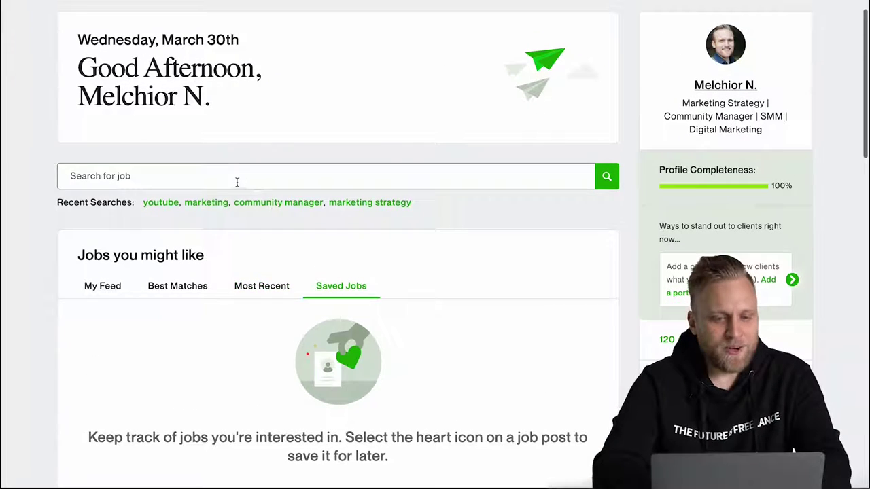
left_click(230, 181)
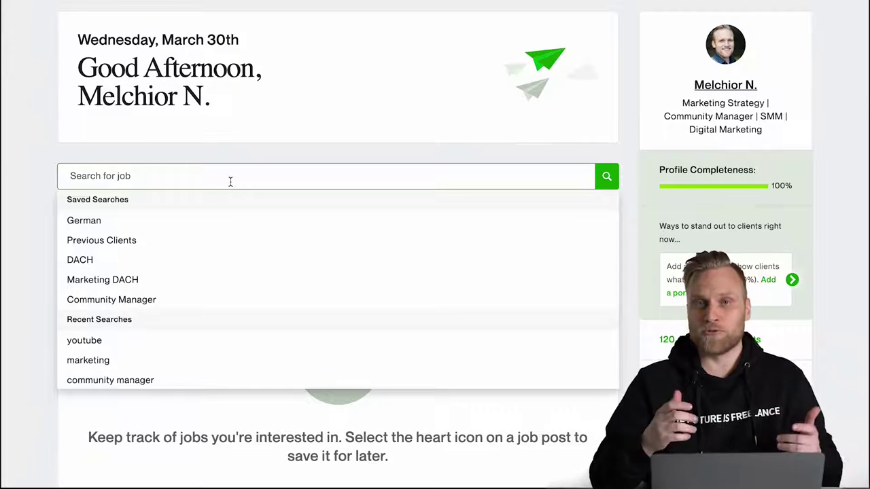
type("Youtube")
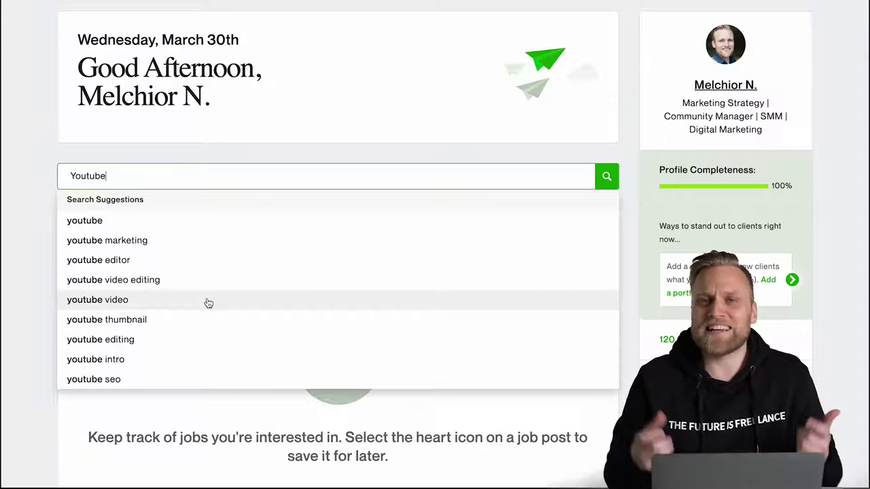
left_click(147, 228)
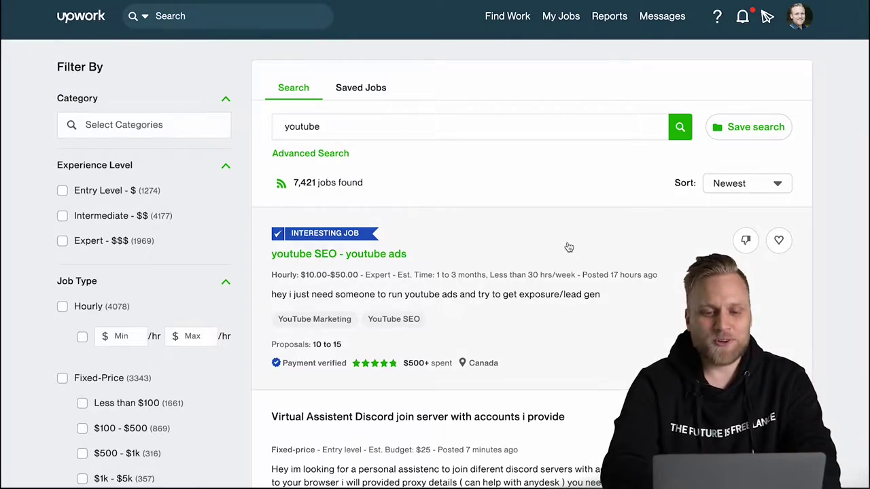
- Look over the first page of youtube jobs and filter the results to the Expert experience level
scroll(569, 247, "down", 20)
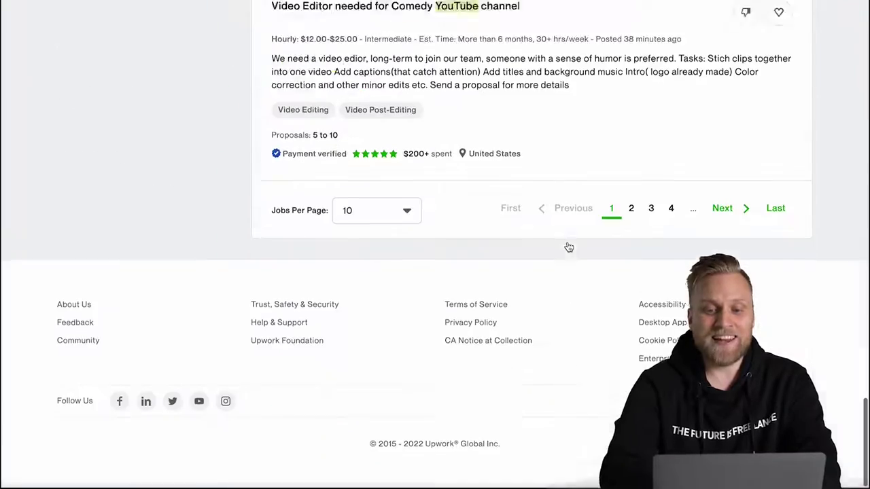
scroll(632, 219, "up", 20)
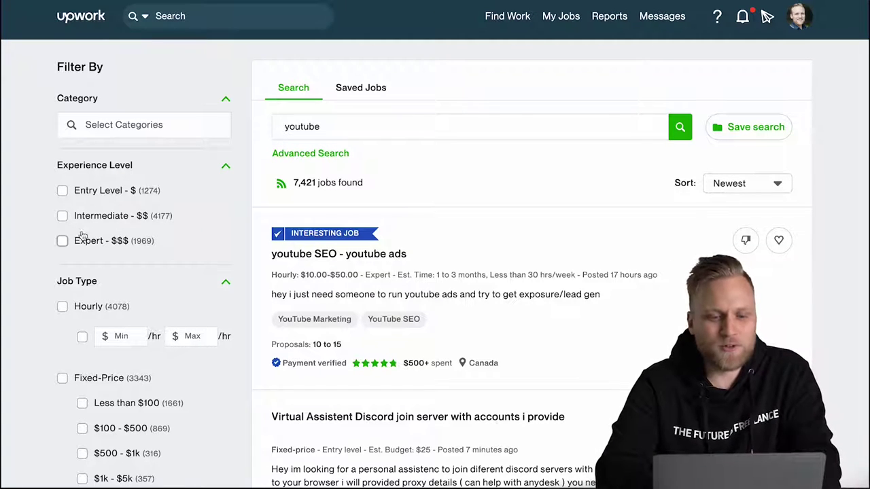
left_click(63, 241)
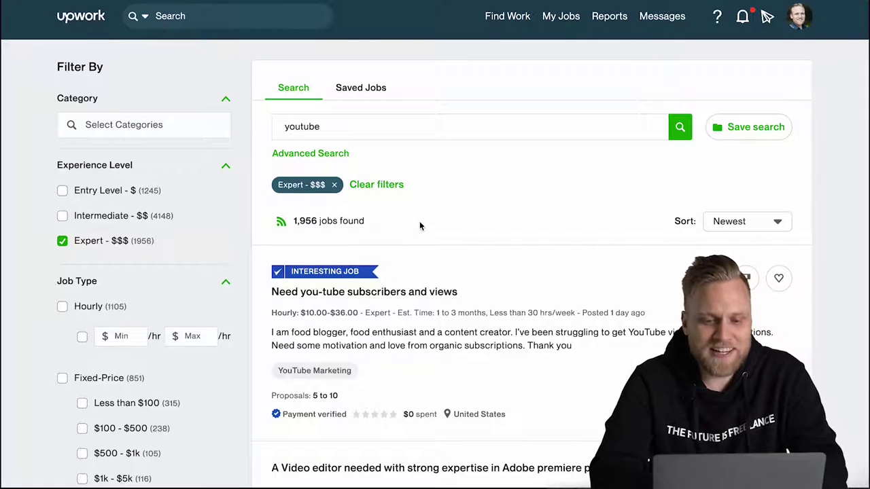
- Limit the results to hourly jobs with a minimum rate of $50 per hour
scroll(419, 221, "down", 3)
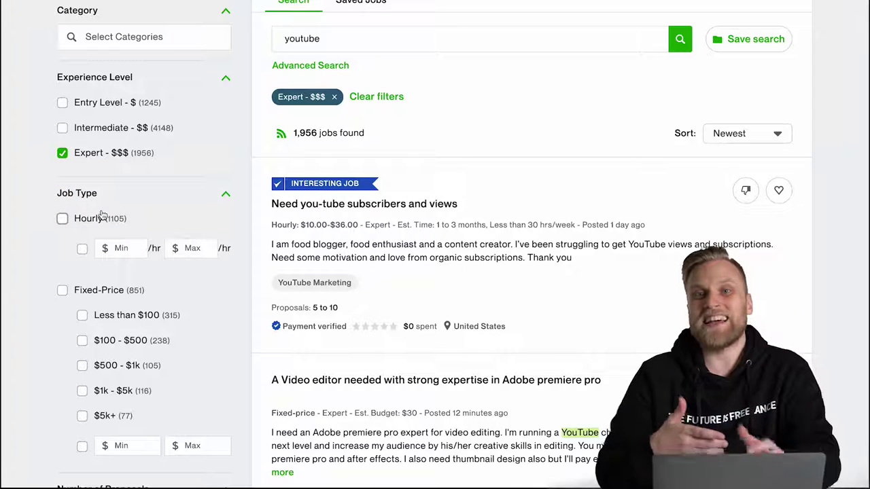
left_click(64, 219)
left_click(126, 248)
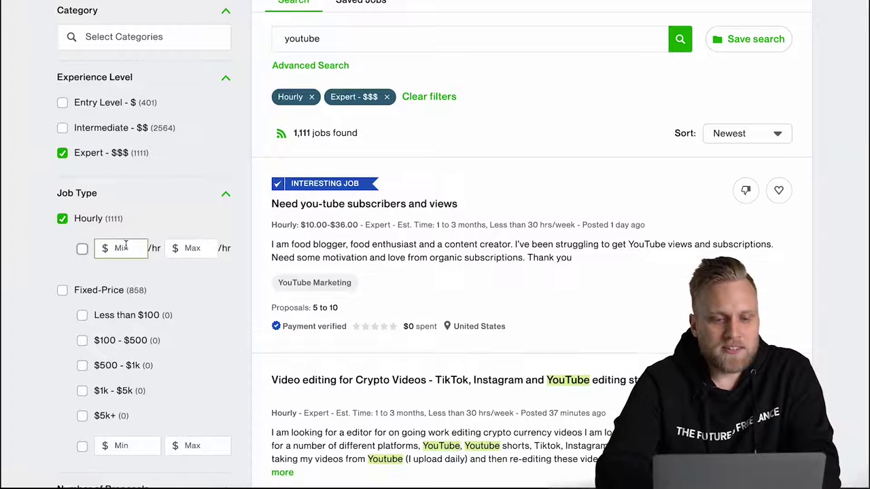
type("50")
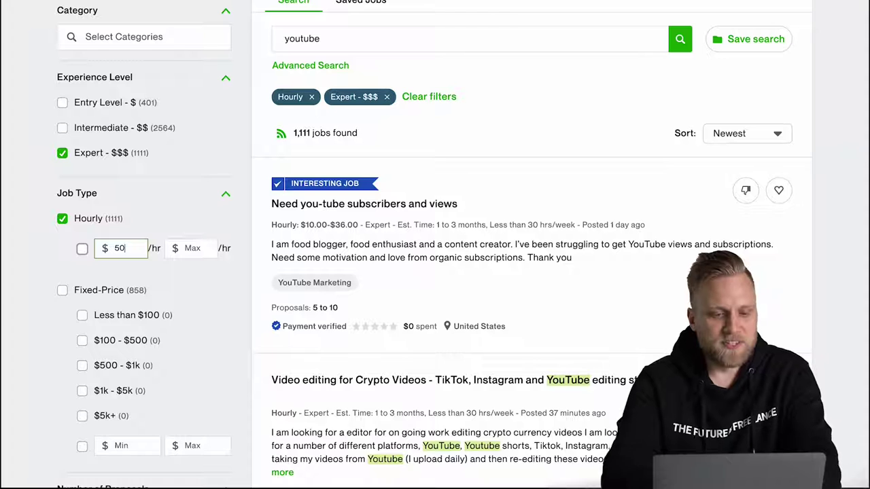
key("Return")
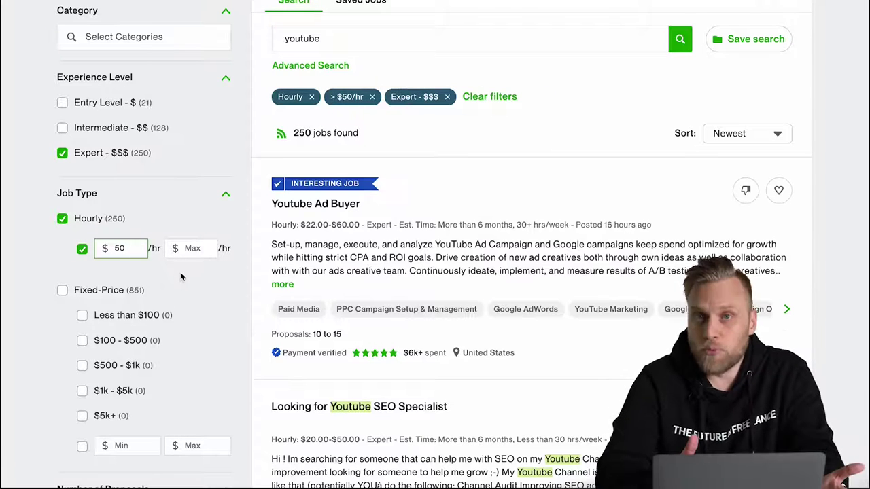
- Filter the jobs by number of proposals to Less than 5 and 5 to 10
scroll(177, 270, "down", 5)
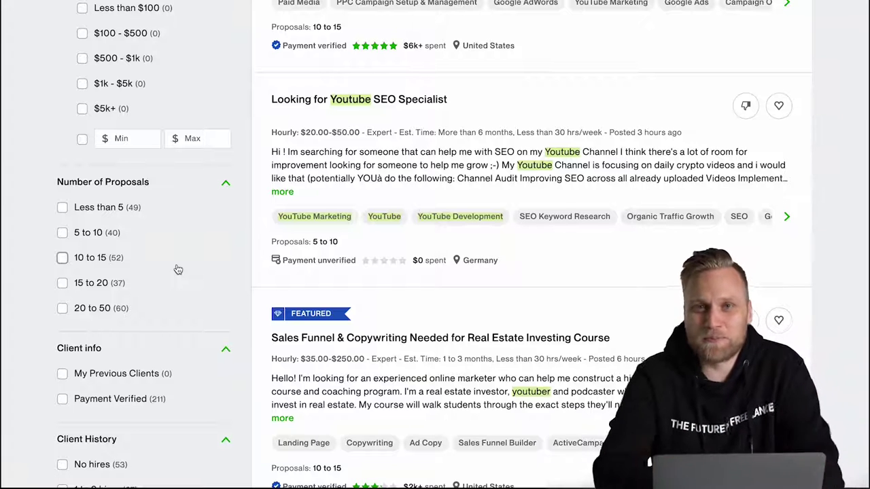
left_click(62, 208)
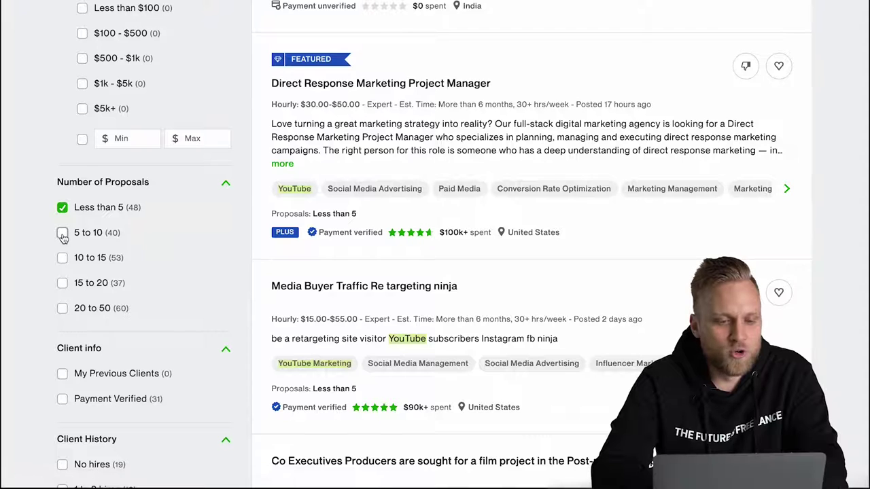
left_click(62, 234)
- Review the client info and history filters and view the selectable client locations without choosing one
scroll(184, 254, "down", 3)
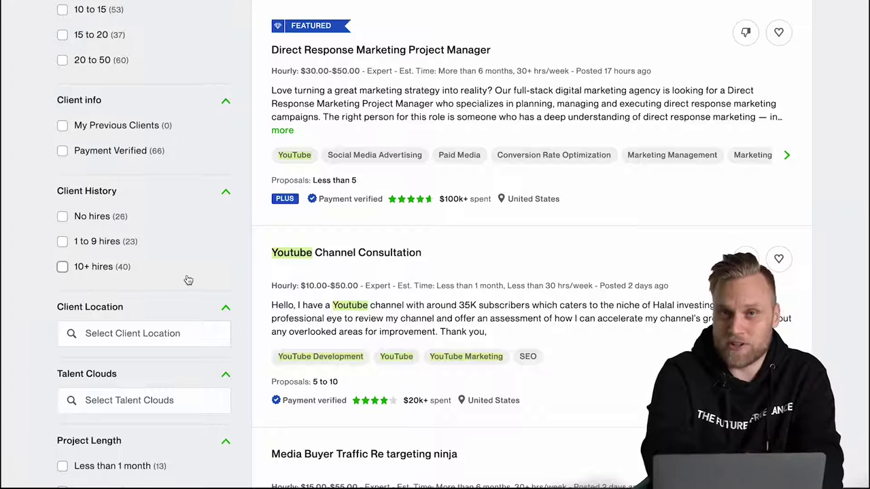
scroll(188, 280, "down", 1)
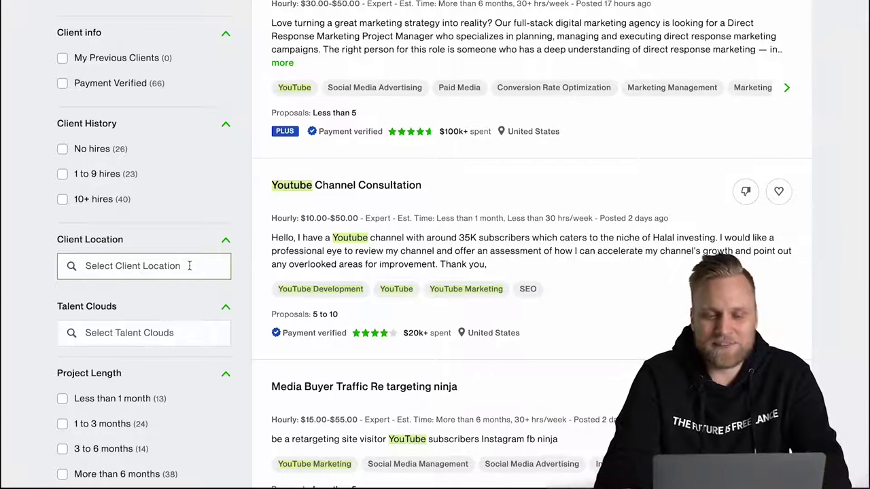
left_click(189, 266)
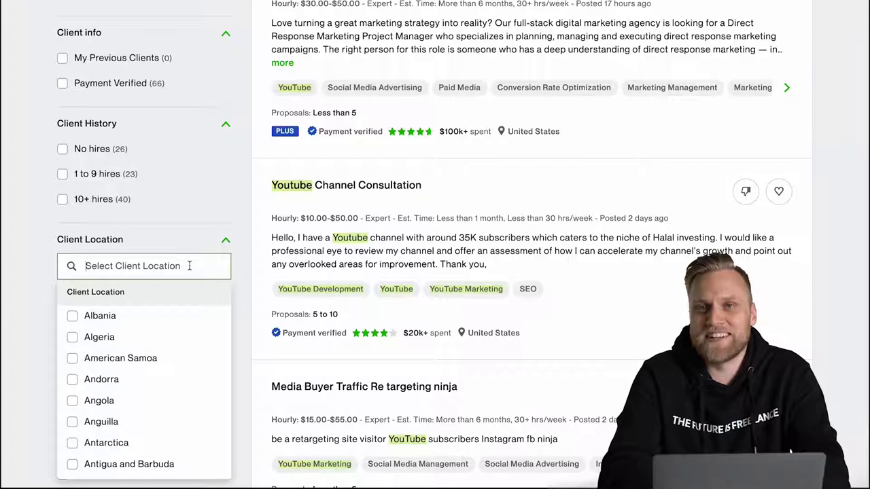
left_click(39, 286)
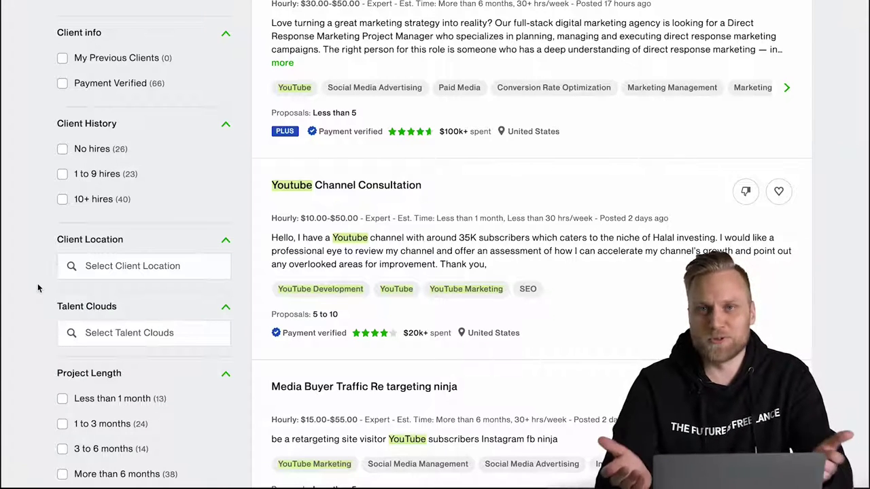
- Review the project length options and filter the jobs to more than 30 hours per week
scroll(38, 288, "down", 3)
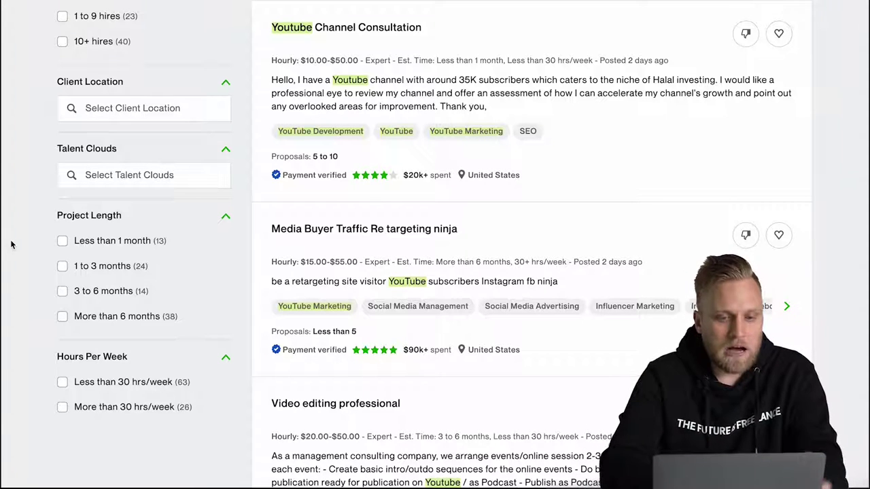
left_click(159, 325)
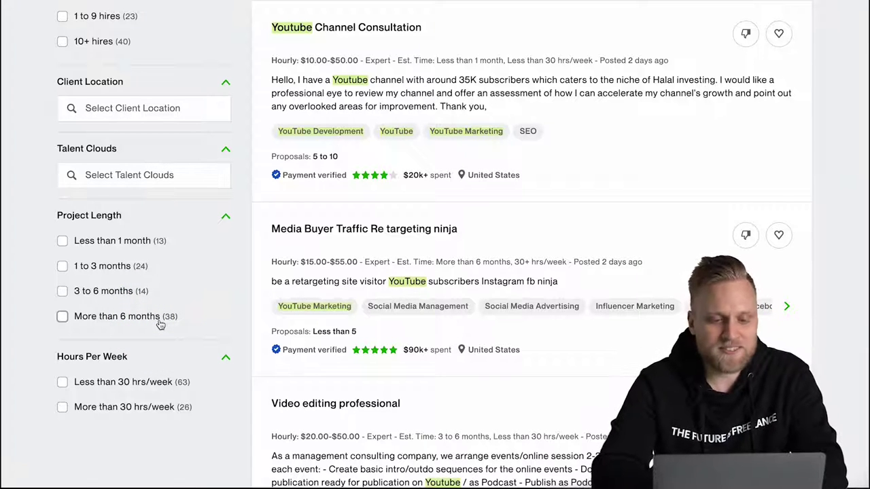
scroll(163, 326, "down", 1)
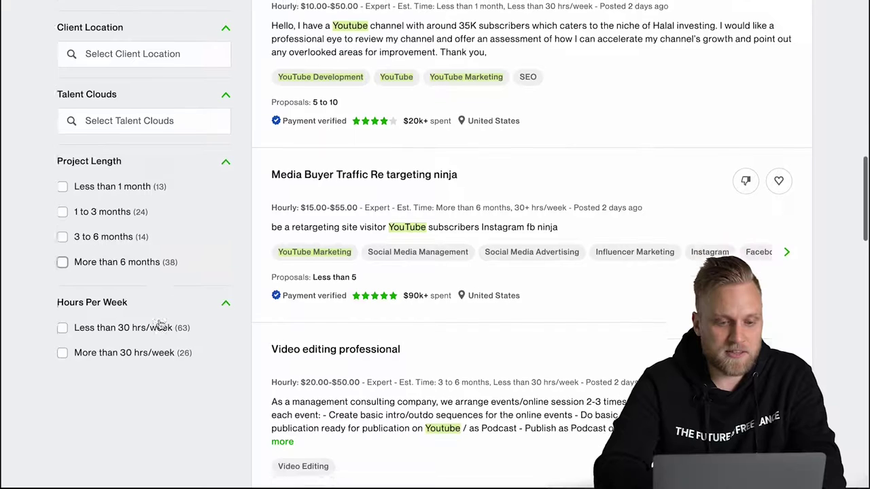
left_click(85, 304)
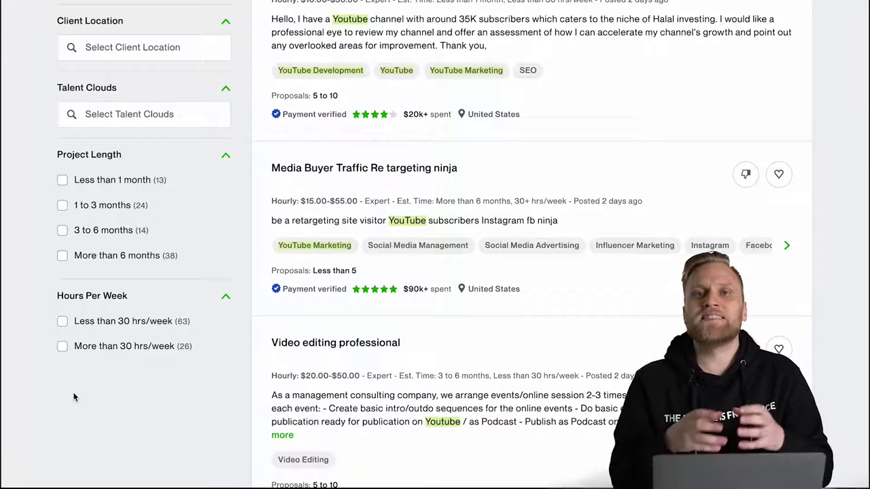
left_click(150, 350)
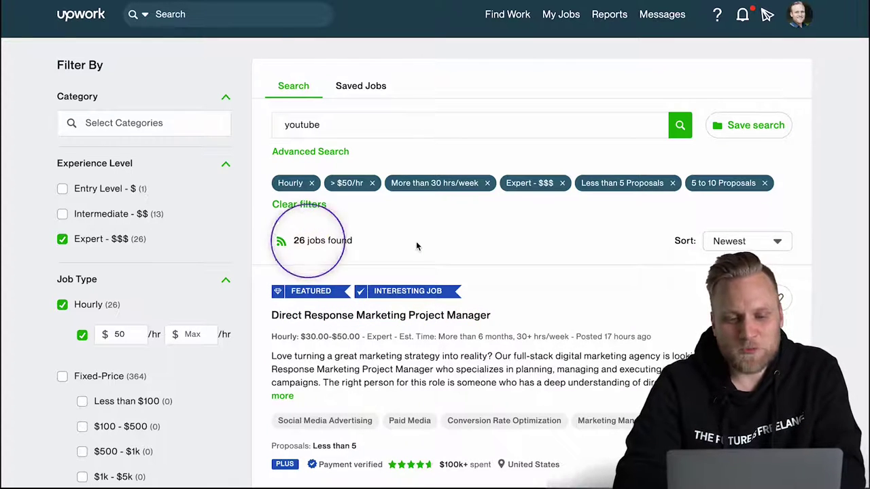
- Examine the client rating, payment status and details of the "Content writter needed for my youtube channel" job, and return to the results
scroll(416, 244, "down", 4)
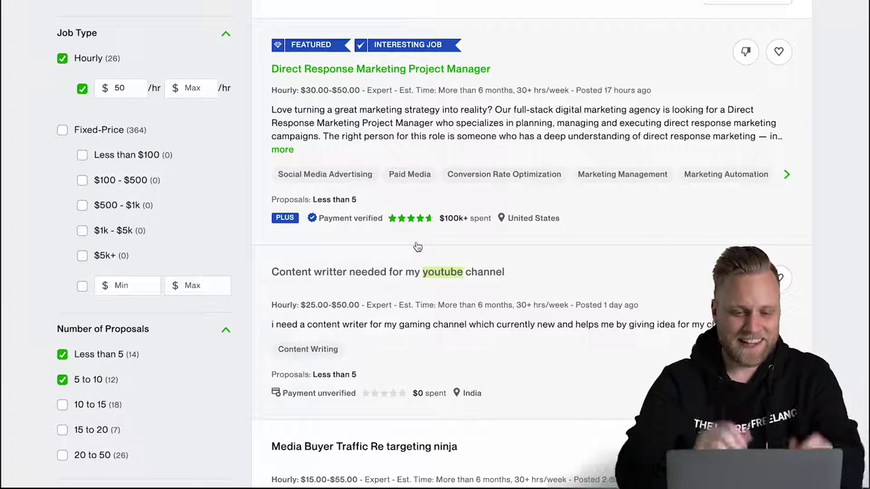
scroll(417, 246, "down", 1)
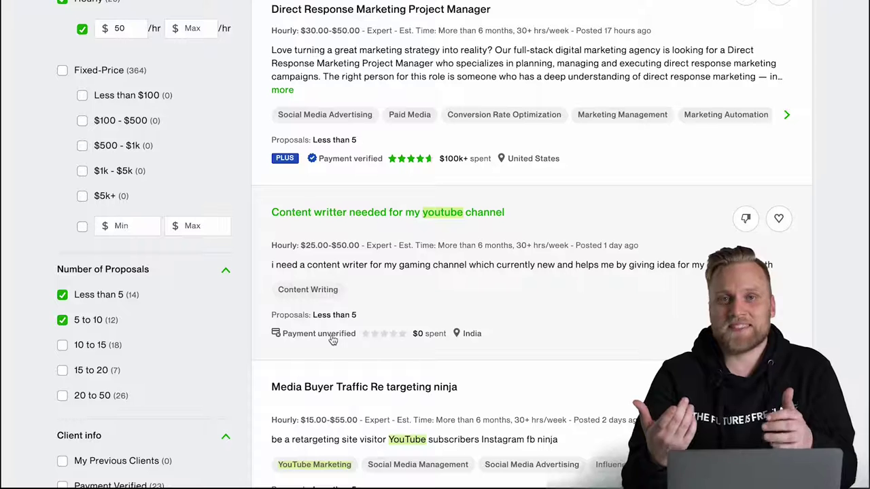
mouse_move(394, 338)
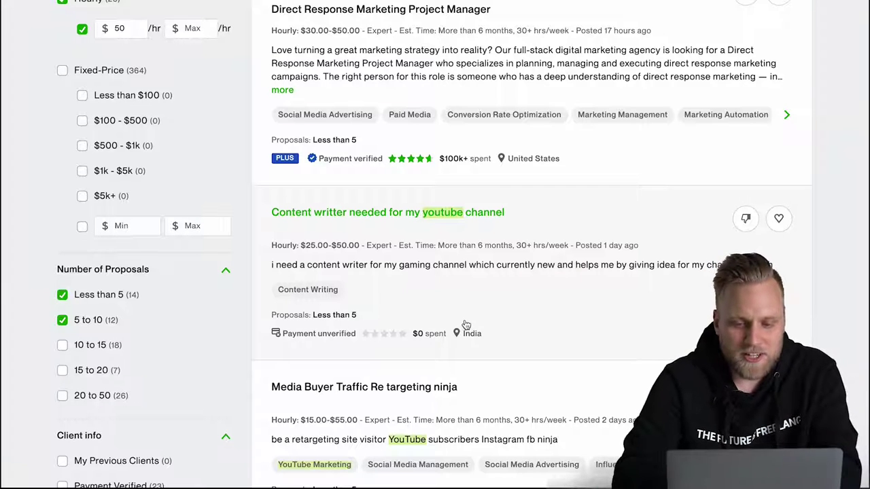
left_click(370, 261)
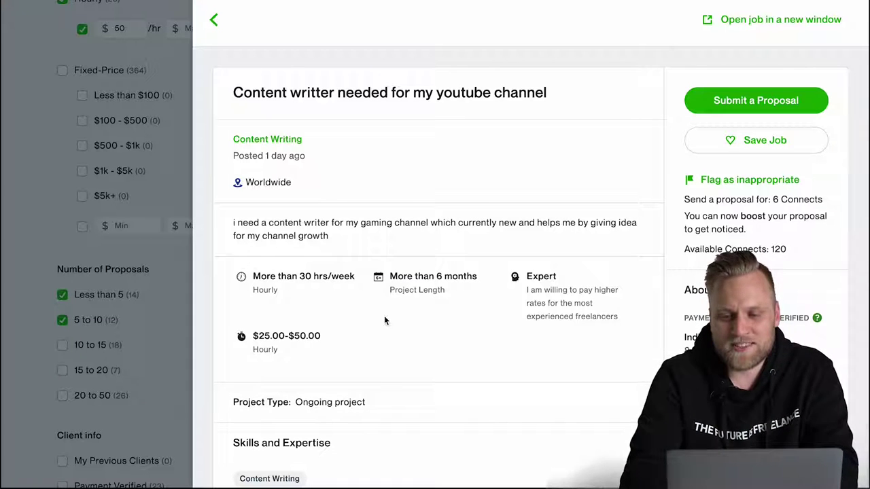
left_click(174, 248)
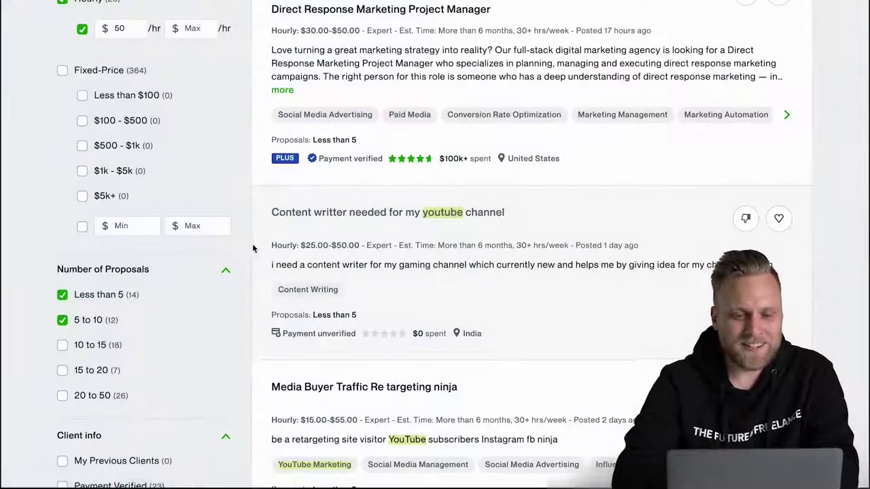
- Find the featured "Influencer Marketing & Lead Generation at Indie Publishing Company" job, check its client information and open its full description
scroll(445, 304, "down", 5)
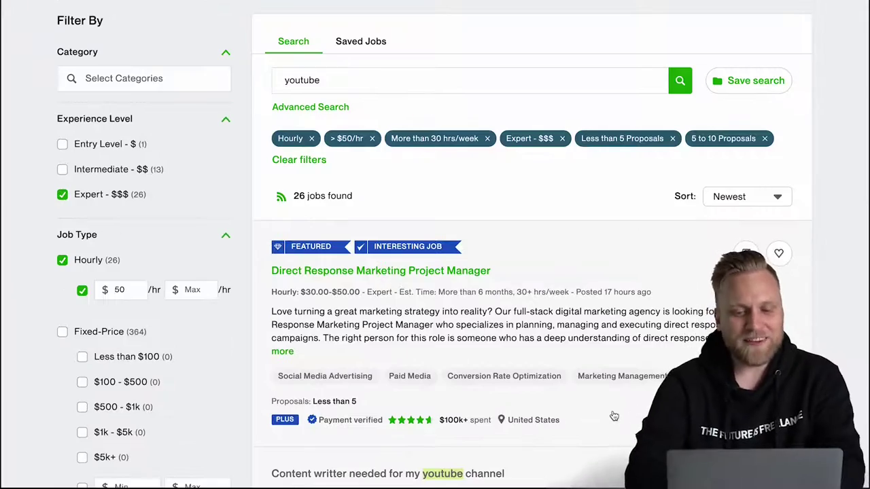
scroll(613, 415, "down", 5)
scroll(614, 415, "down", 7)
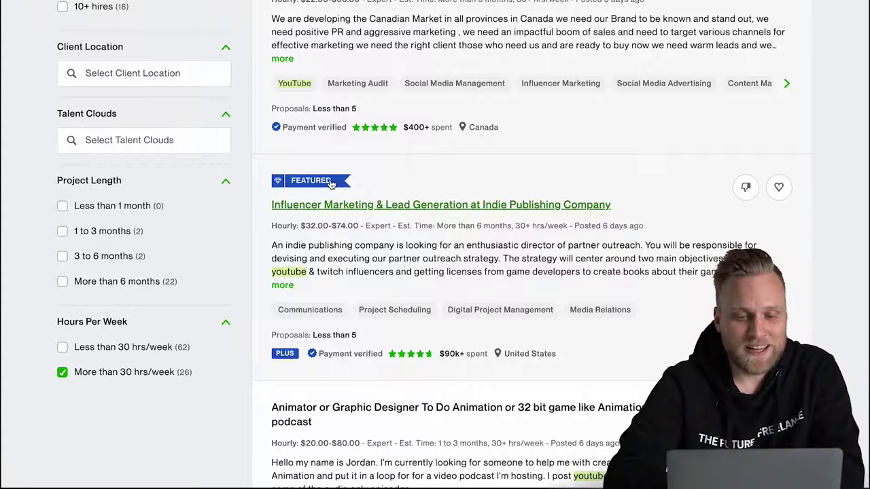
mouse_move(331, 183)
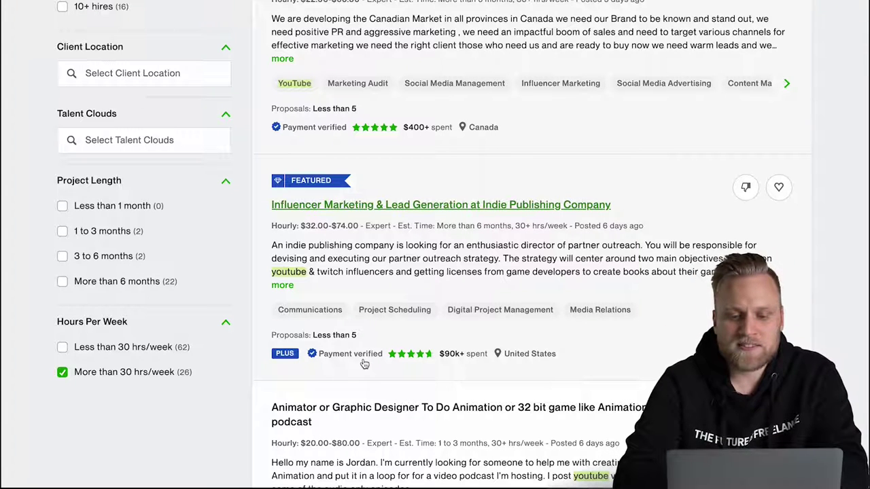
mouse_move(412, 360)
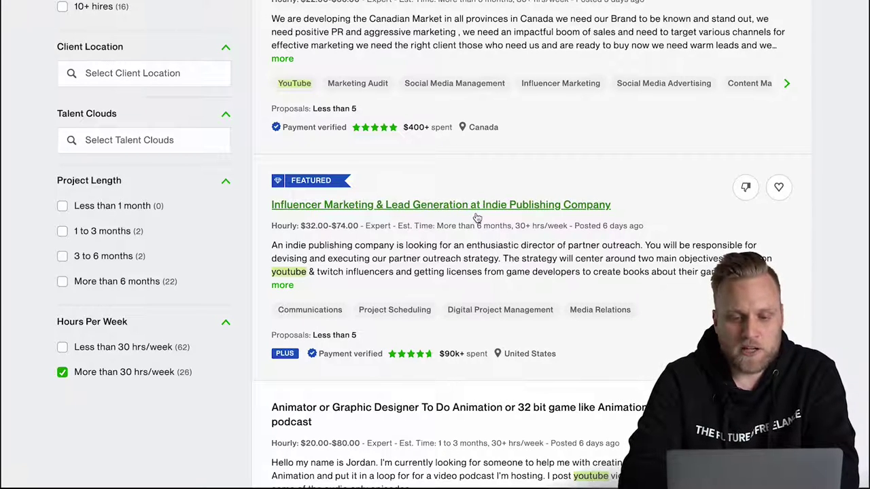
left_click(438, 246)
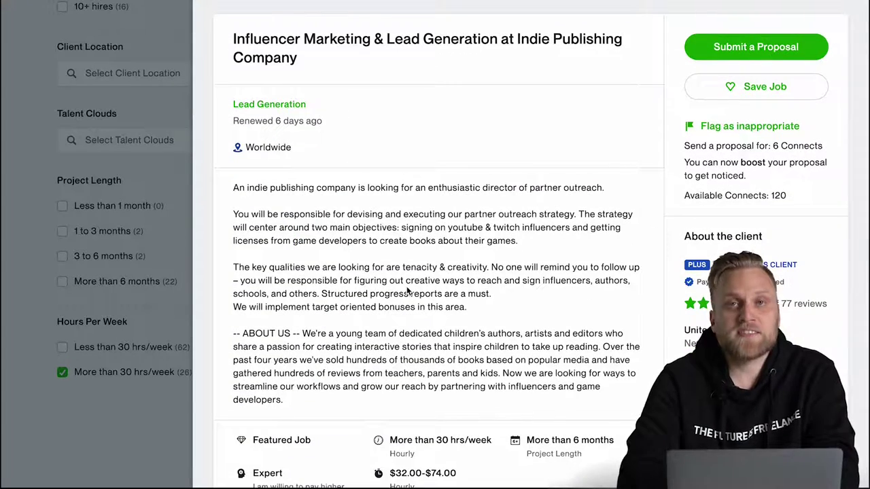
scroll(408, 291, "up", 2)
scroll(408, 291, "down", 2)
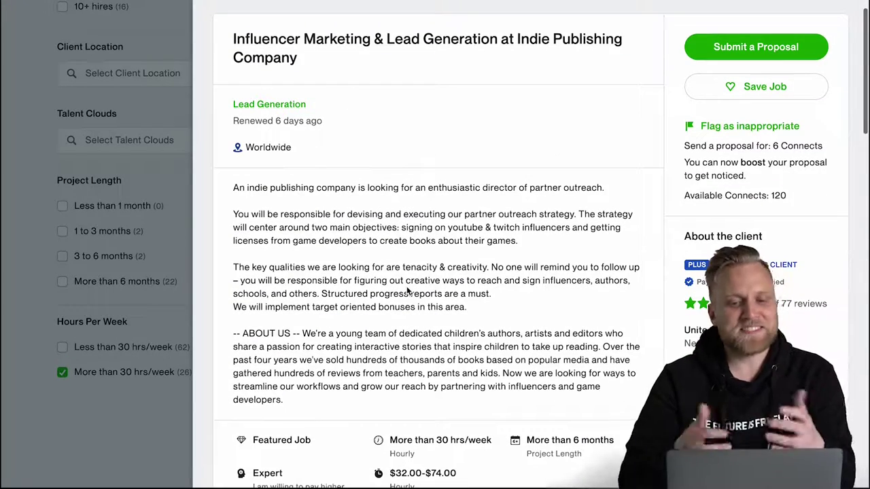